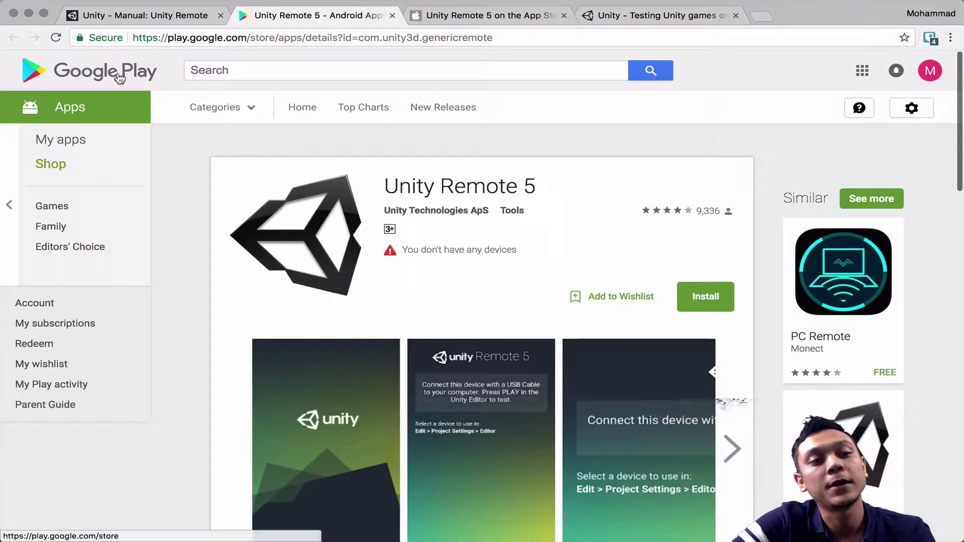
Step: Look over the Unity Remote 5 pages on the App Store, on Google Play and in the Unity manual
click(466, 17)
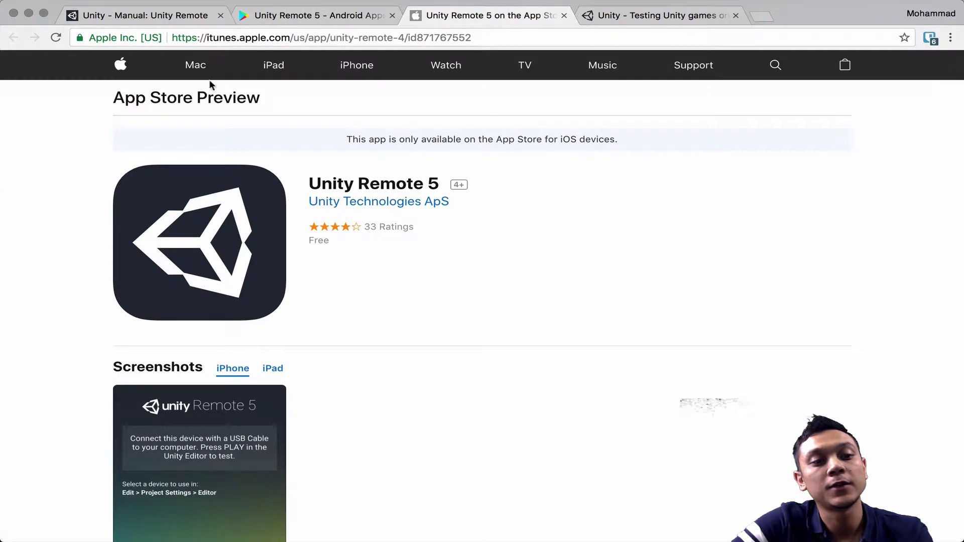
click(322, 20)
click(459, 14)
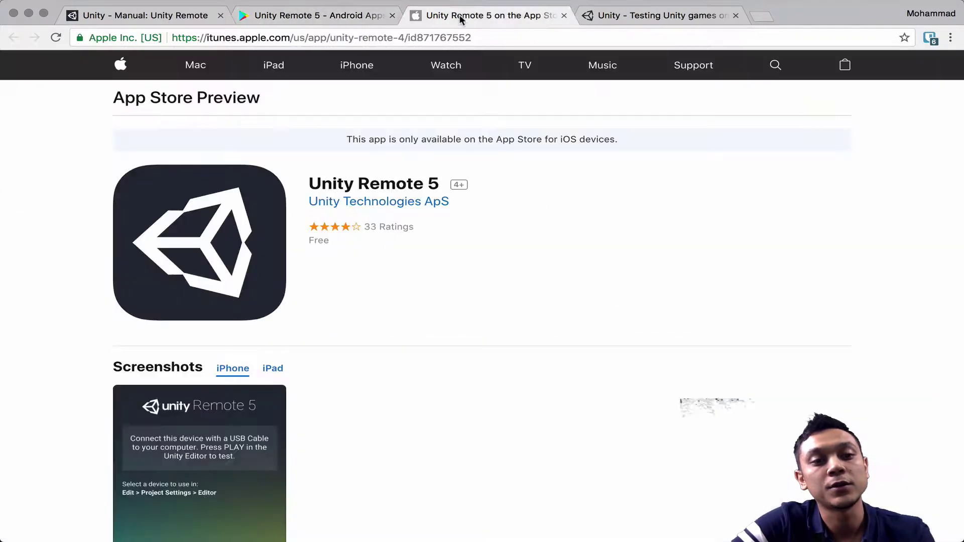
click(342, 14)
click(182, 17)
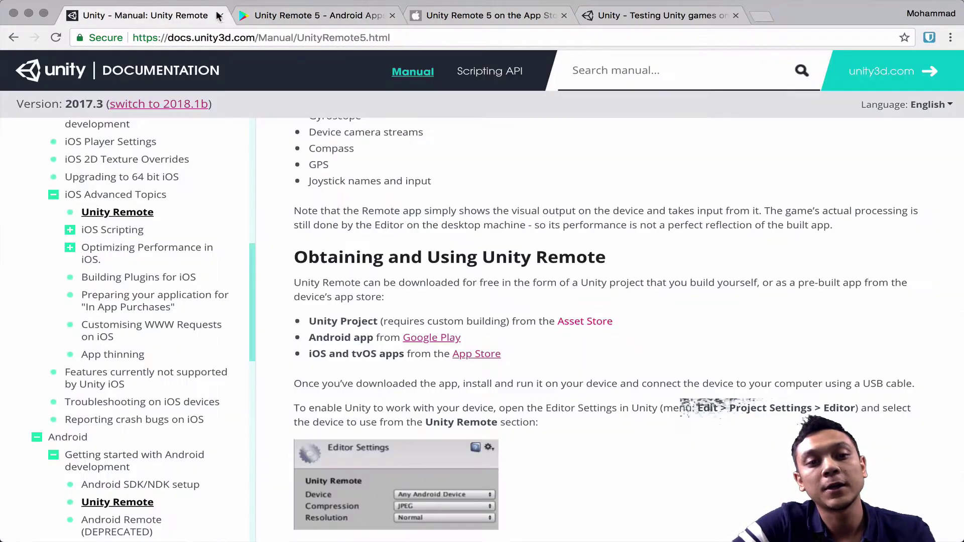
click(441, 17)
click(324, 17)
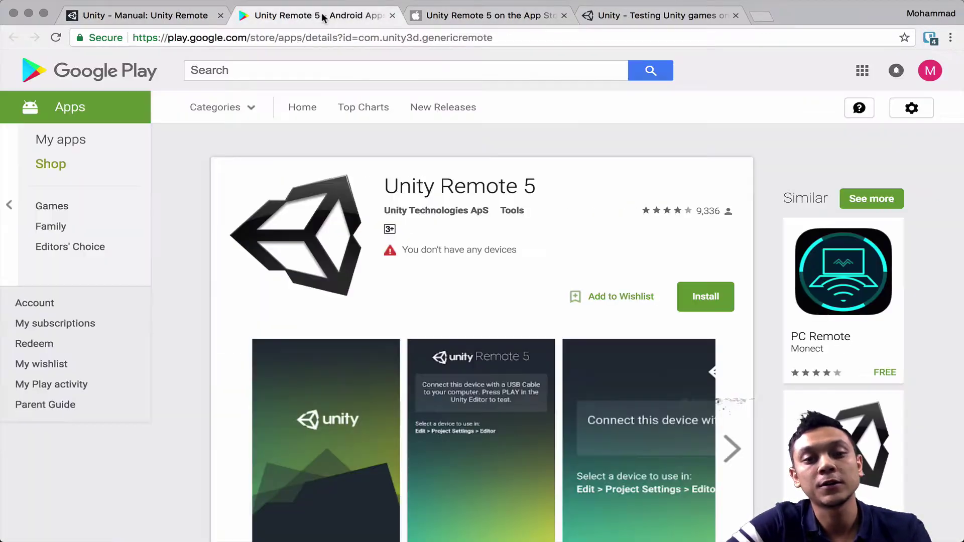
Step: Examine the Google Play description of Unity Remote 5 and enlarge the screenshot with the USB connection instructions
scroll(474, 153, down, 7)
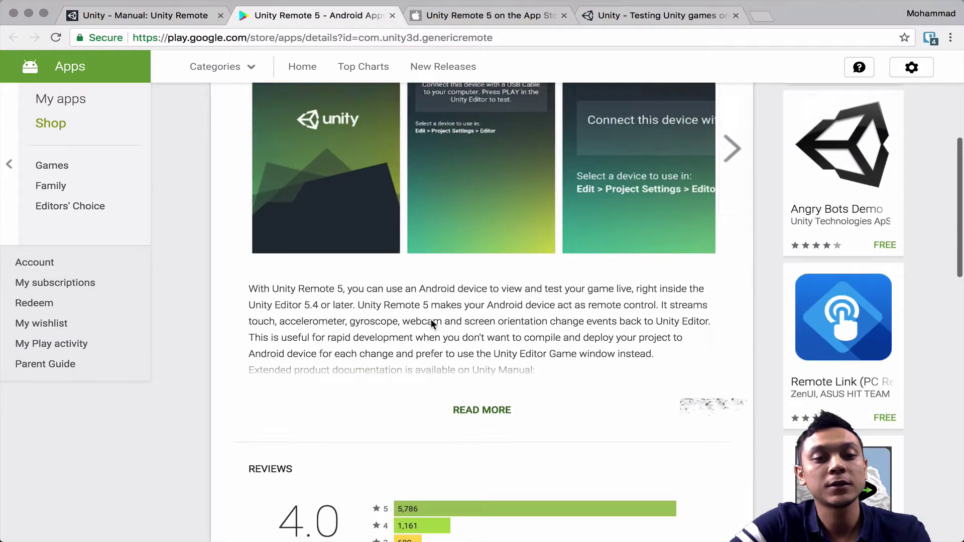
scroll(430, 318, up, 3)
click(463, 324)
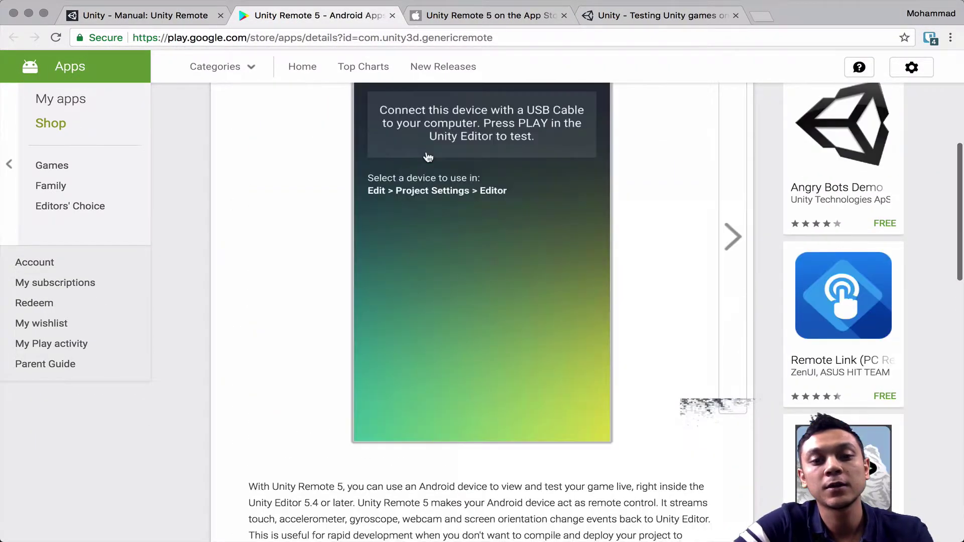
scroll(427, 157, up, 2)
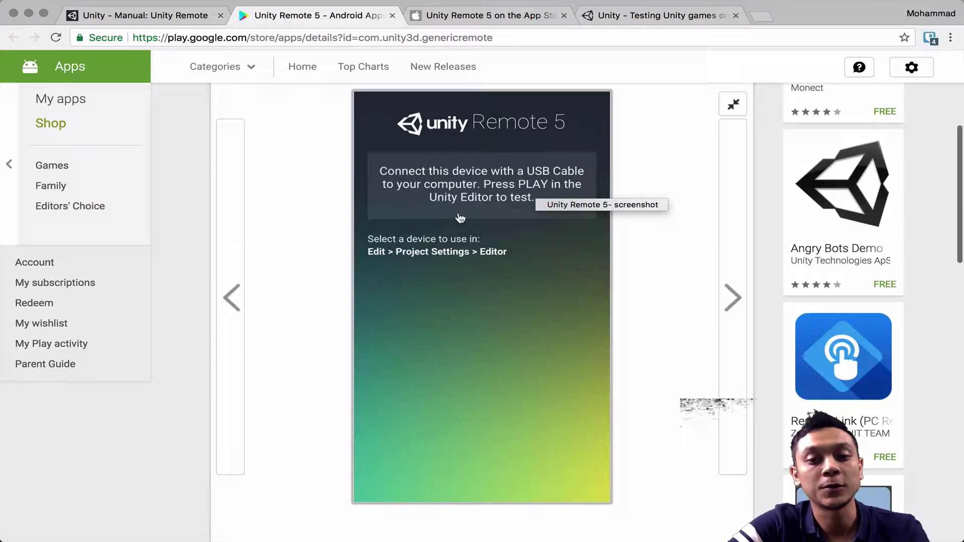
scroll(515, 209, up, 1)
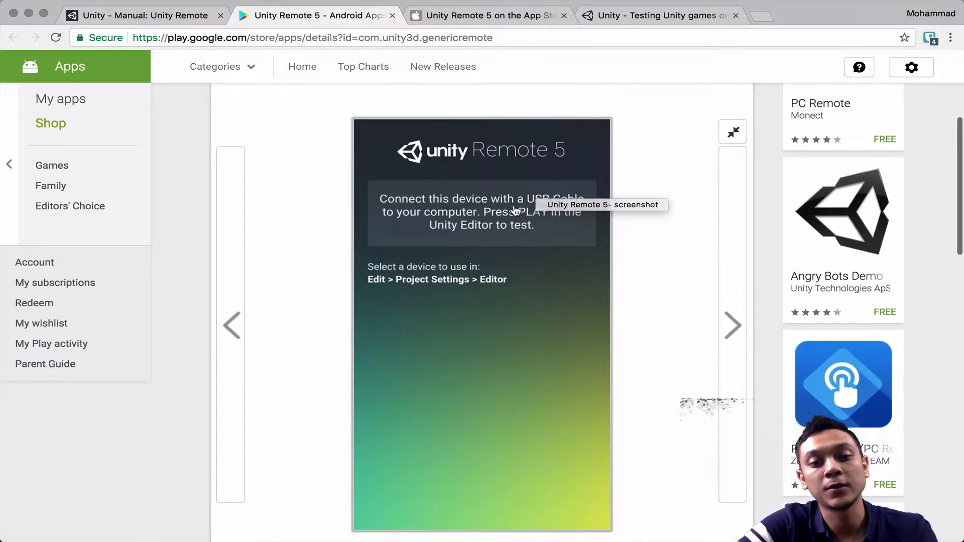
click(443, 16)
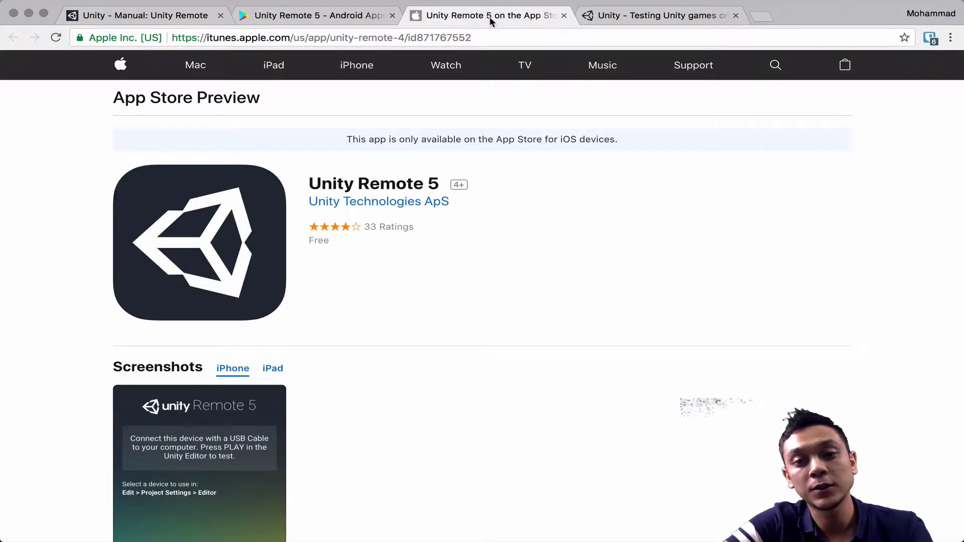
click(379, 16)
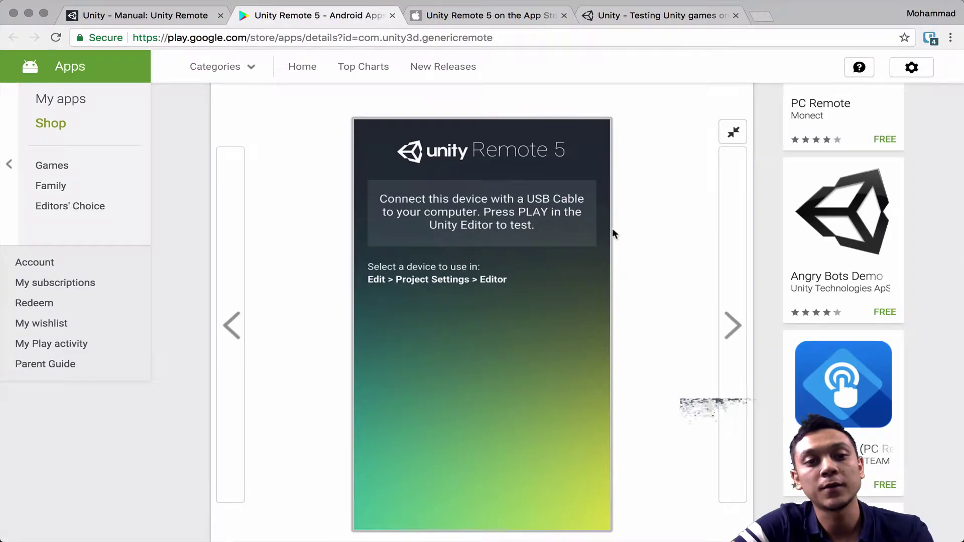
click(629, 32)
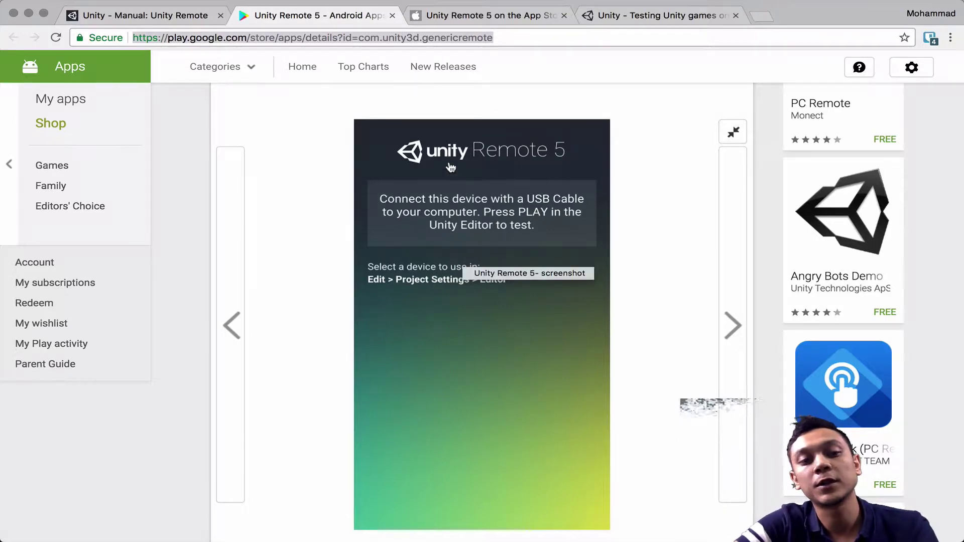
Step: Switch to the Unity launcher and open the UnityRemoteDemo project
key(super+Tab)
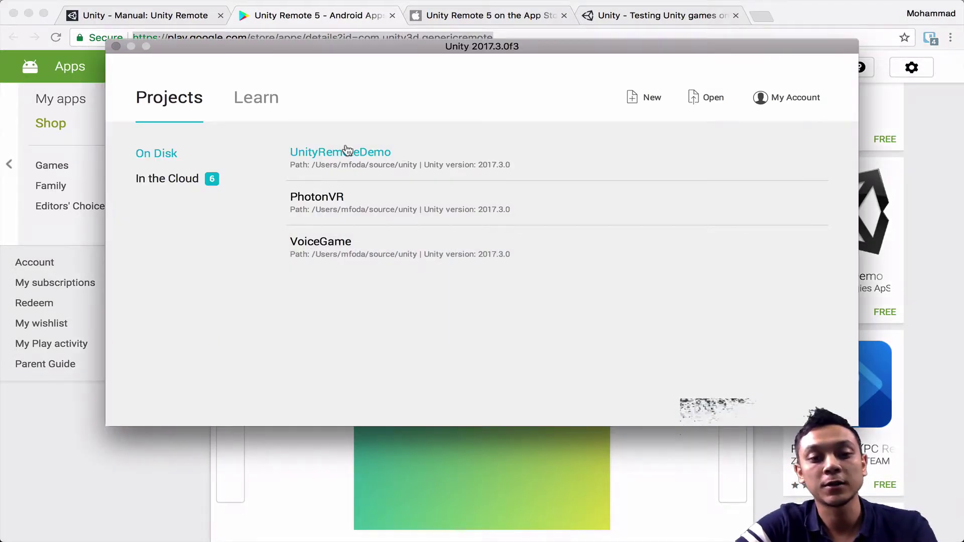
click(343, 150)
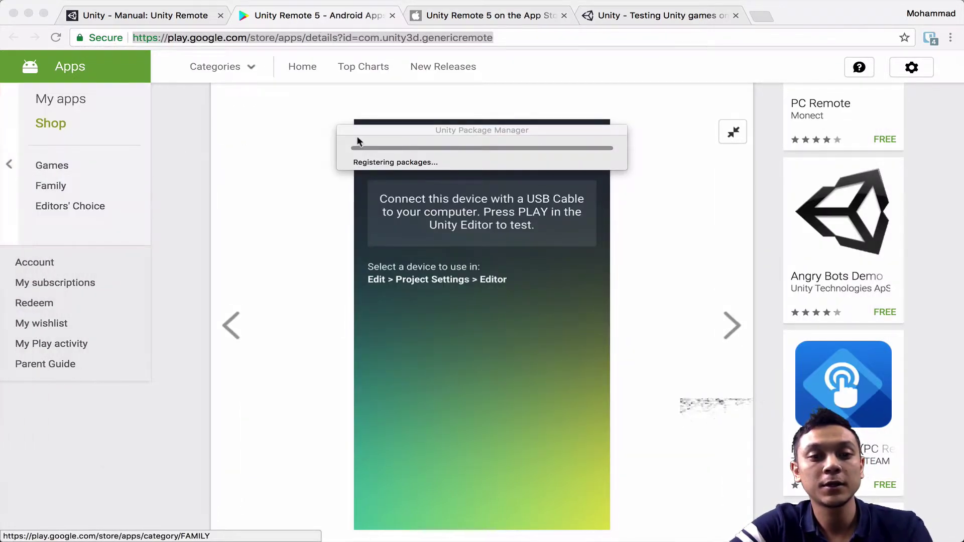
drag(366, 133, 355, 101)
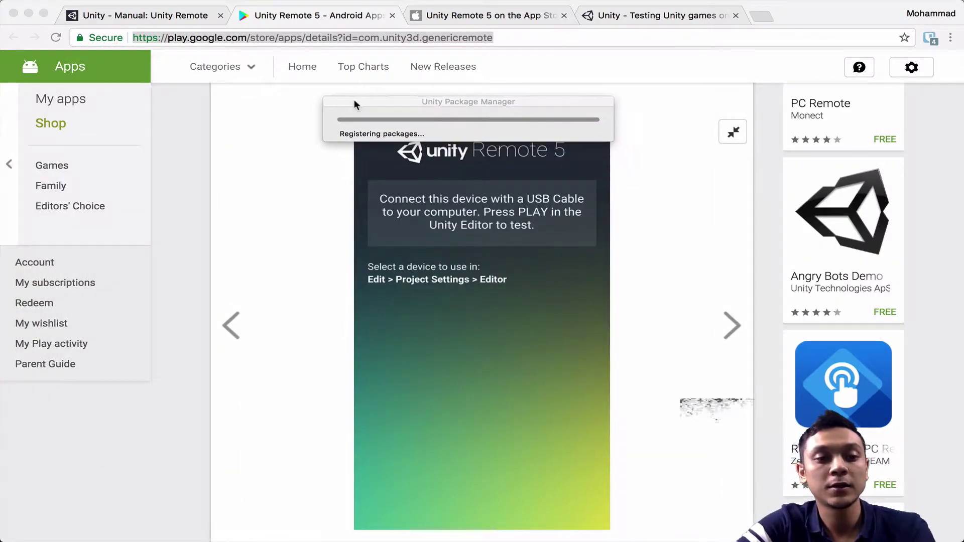
Step: Search Google for "tower defense template" in a new browser tab and look through Unity's Tower Defense Template tutorial page
click(759, 15)
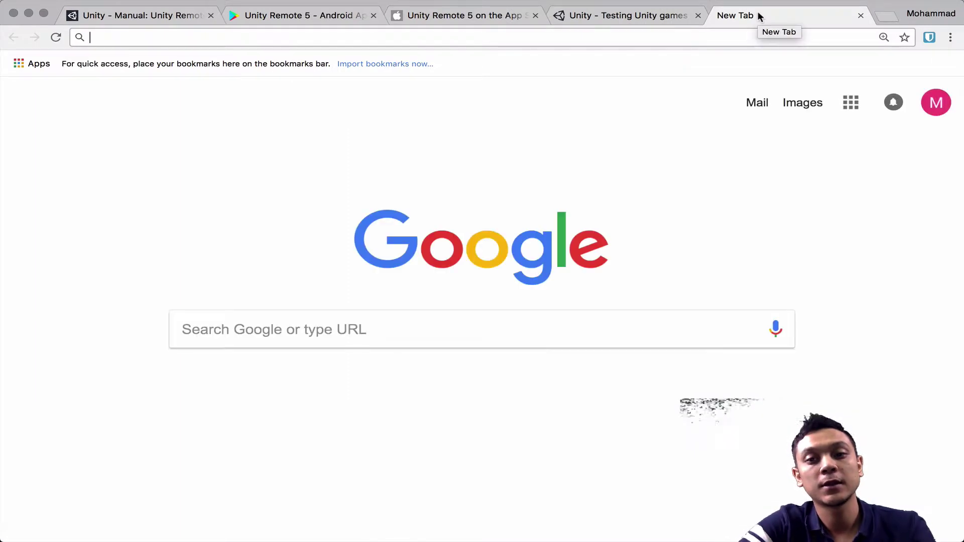
text(tower defense template)
key(Return)
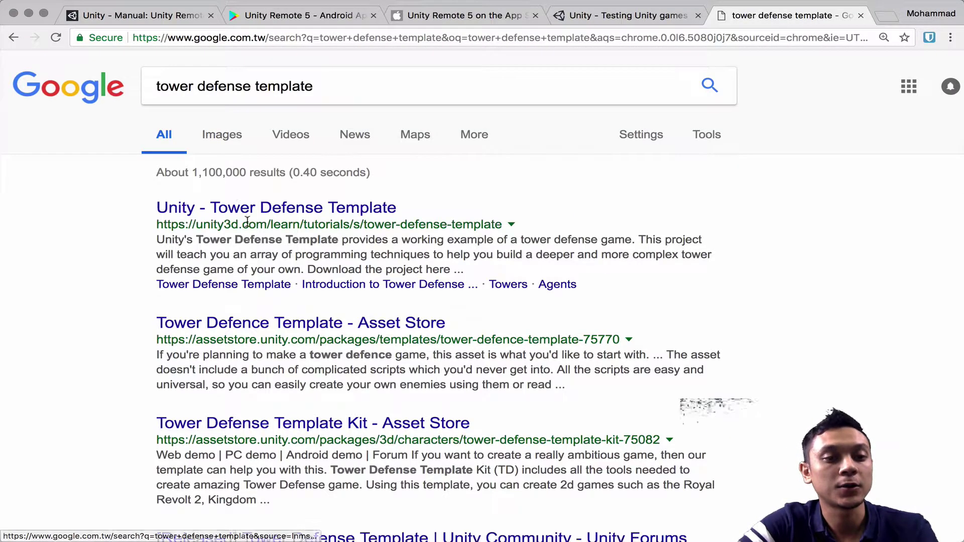
click(275, 209)
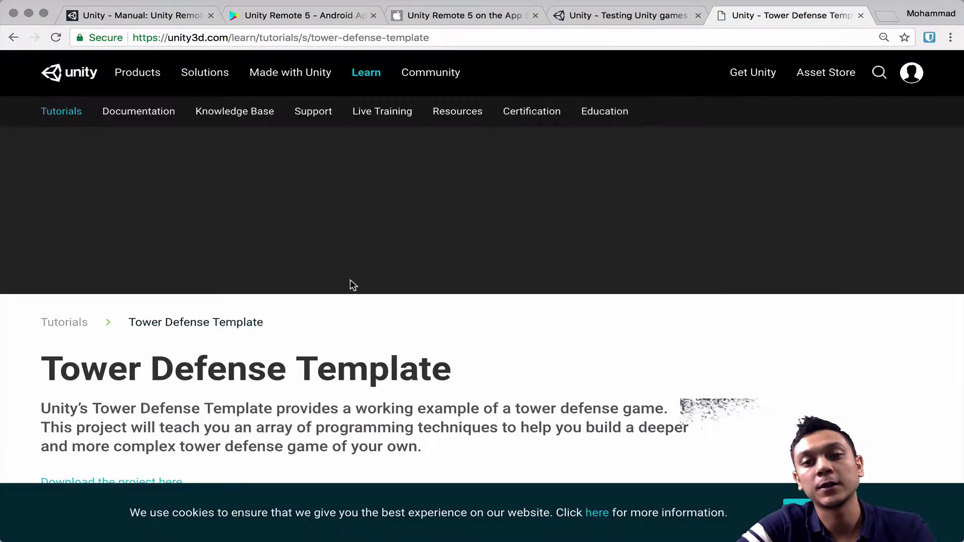
scroll(248, 360, down, 15)
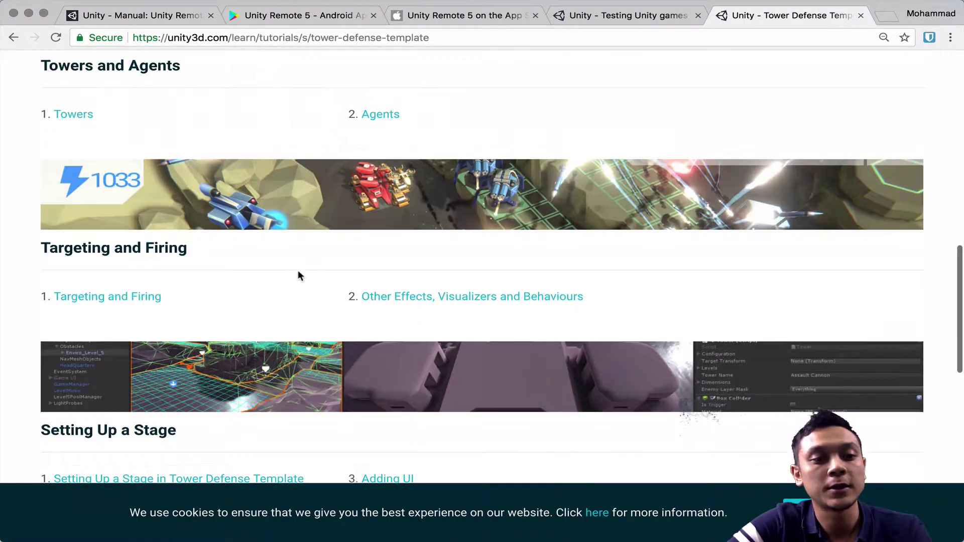
scroll(294, 282, down, 15)
scroll(294, 282, up, 20)
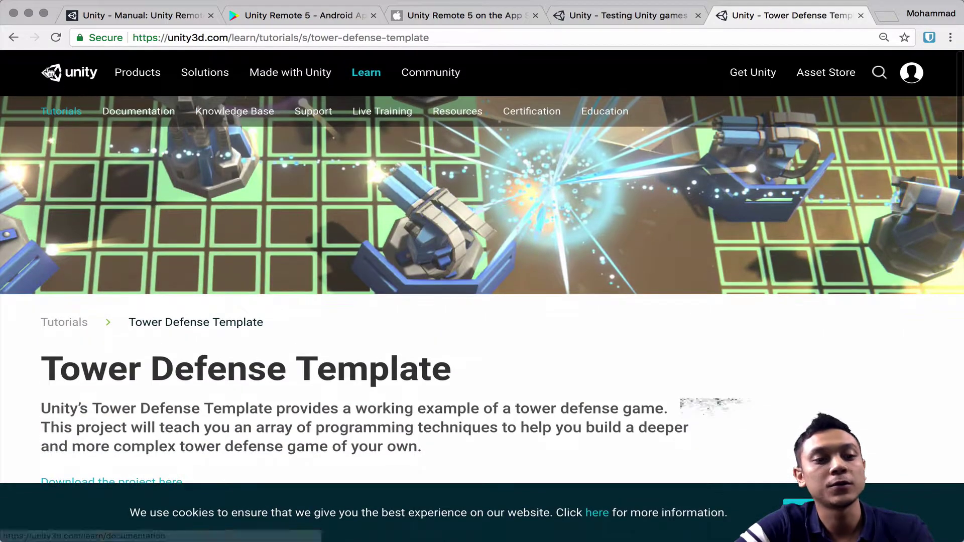
Step: Return to the search results and open the Tower Defence Template page on the Asset Store
click(13, 37)
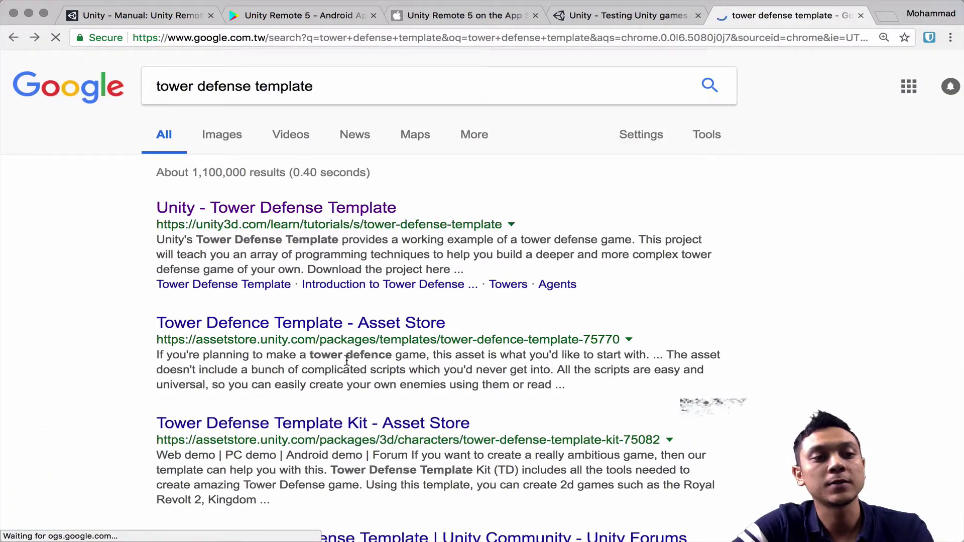
scroll(346, 360, down, 1)
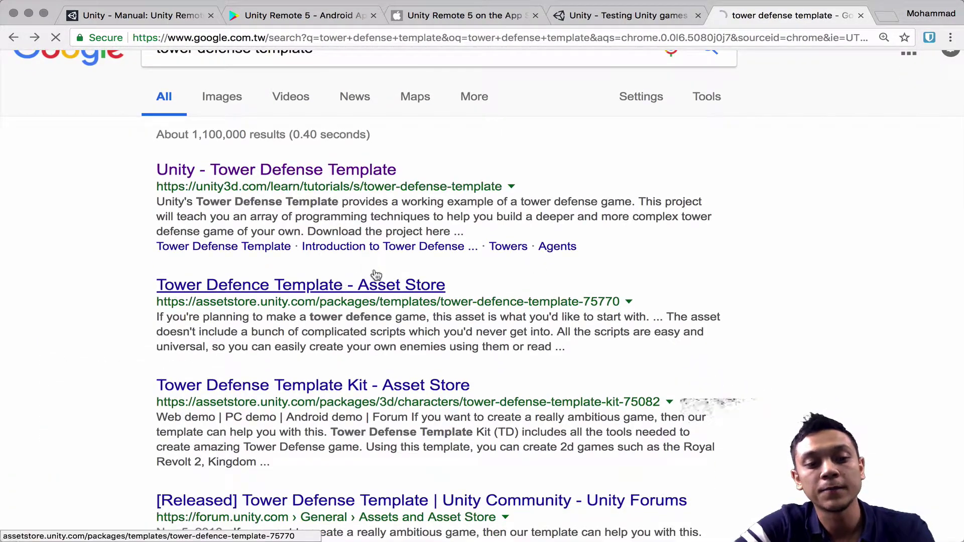
click(432, 284)
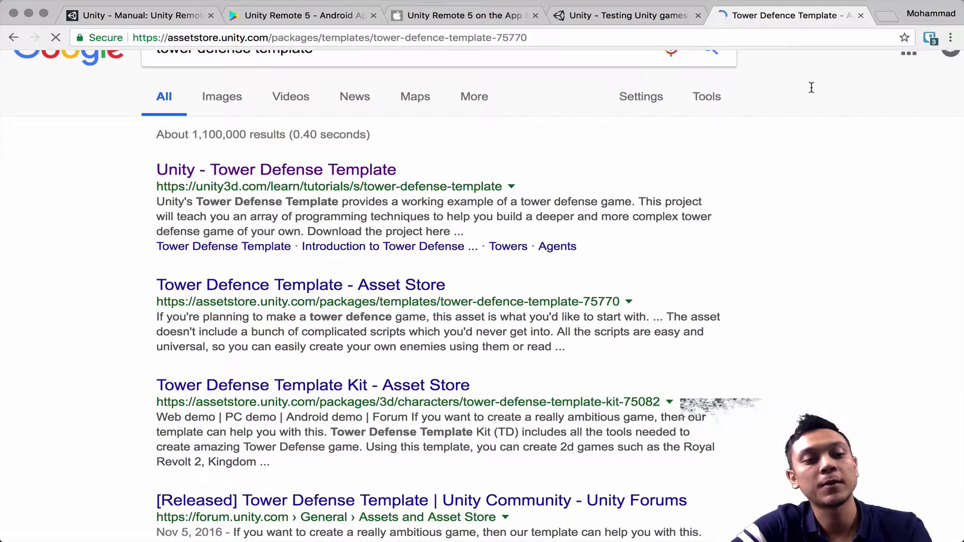
Step: Switch to the Unity editor and select the MainMenu scene in the project's Scenes folder
key(super+Tab)
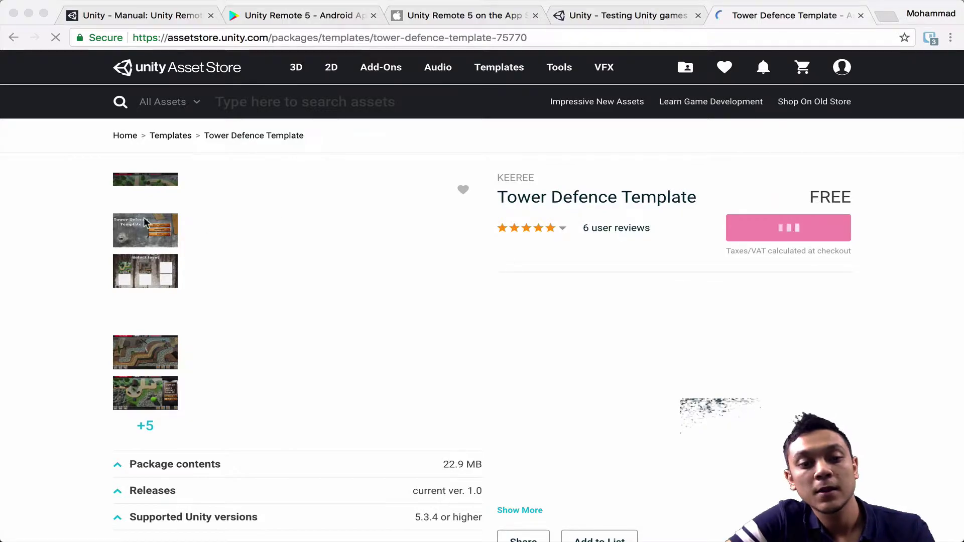
click(29, 327)
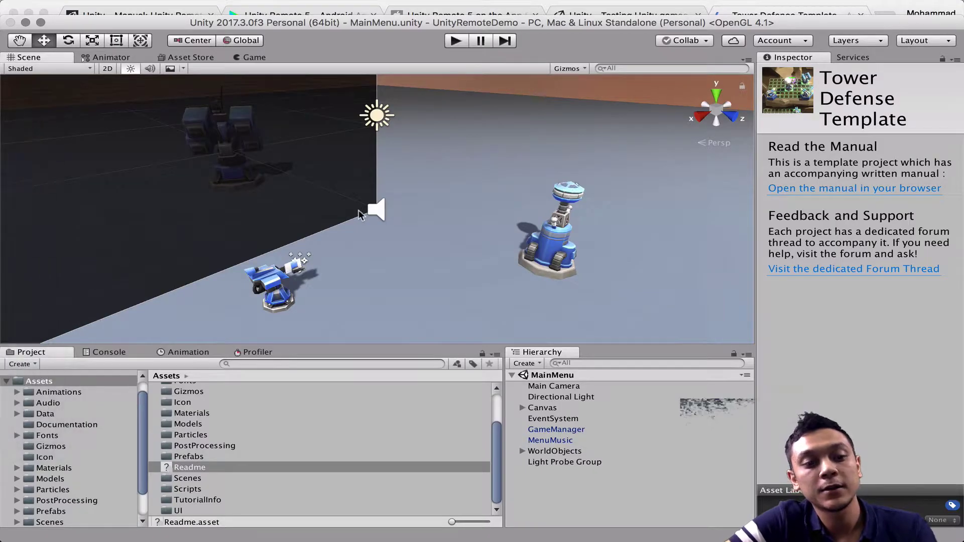
scroll(259, 442, up, 3)
scroll(257, 433, down, 3)
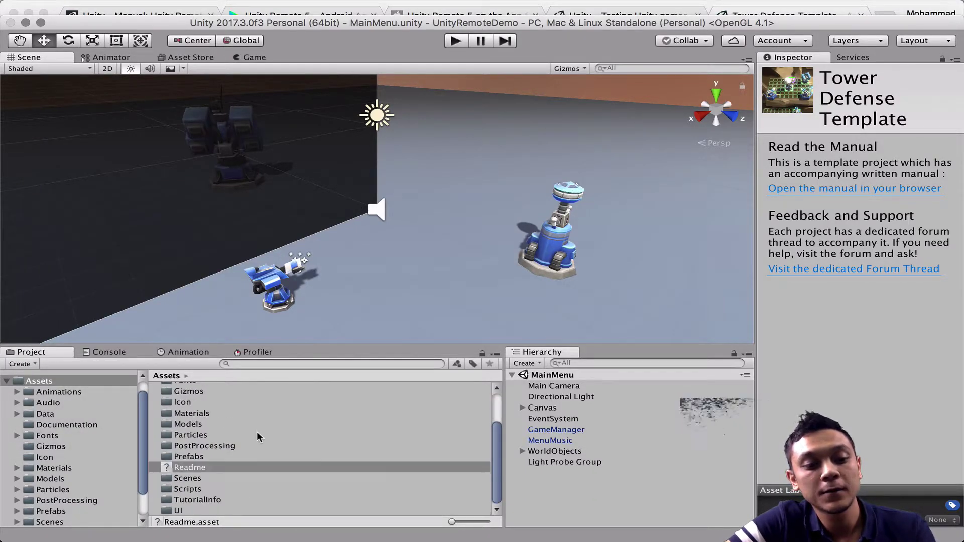
click(204, 478)
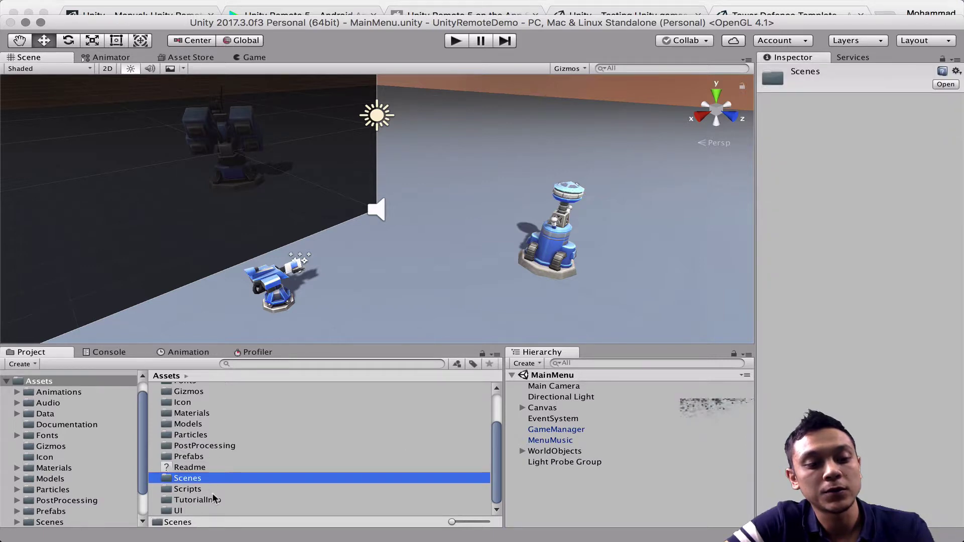
double_click(207, 479)
click(191, 409)
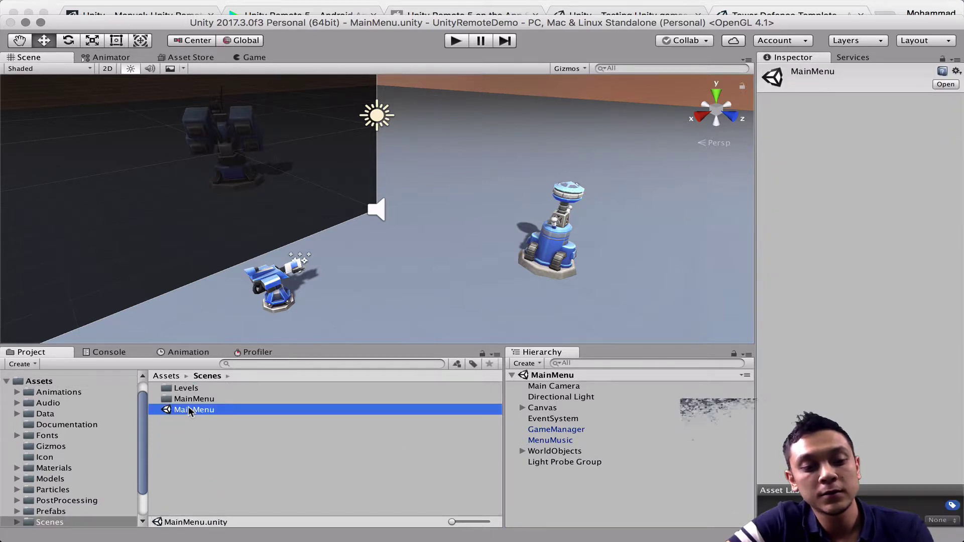
Step: Maximize the editor window and run the MainMenu scene briefly in play mode
double_click(517, 27)
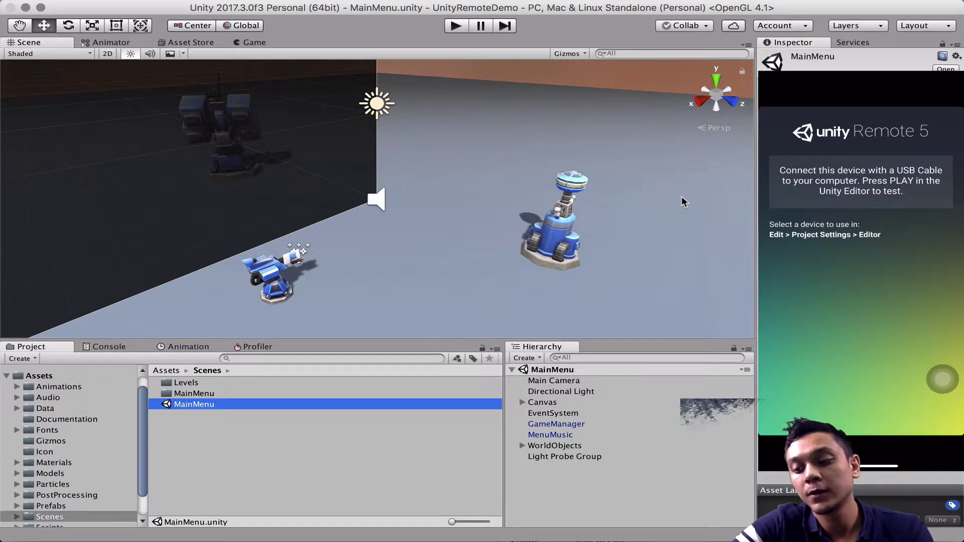
click(455, 25)
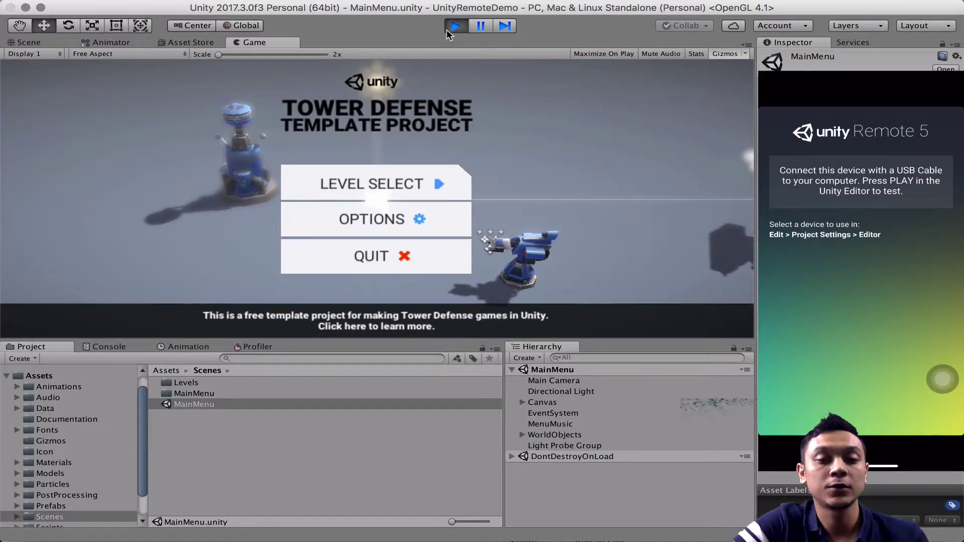
click(448, 27)
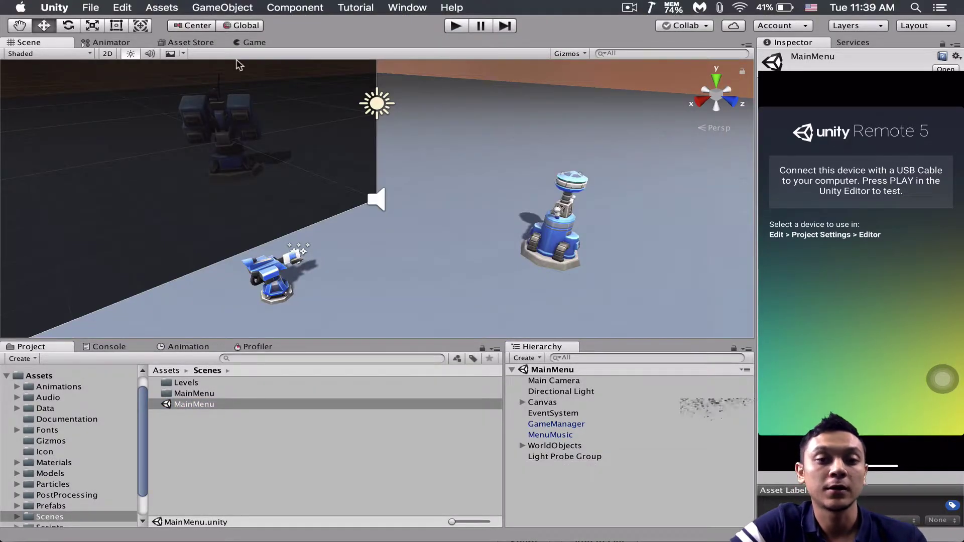
Step: Set the Unity Remote device to Any iOS Device in the project's Editor settings
click(91, 7)
mouse_move(122, 7)
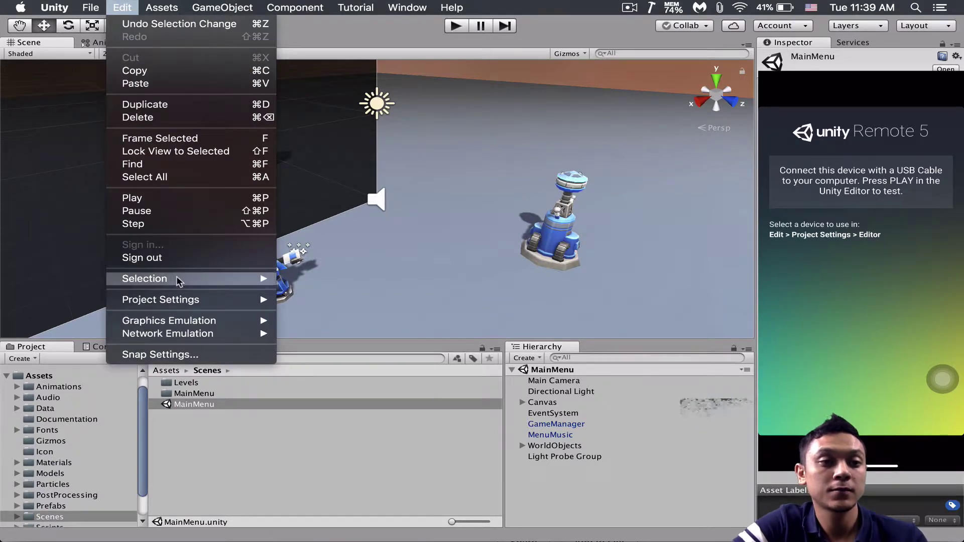
mouse_move(208, 299)
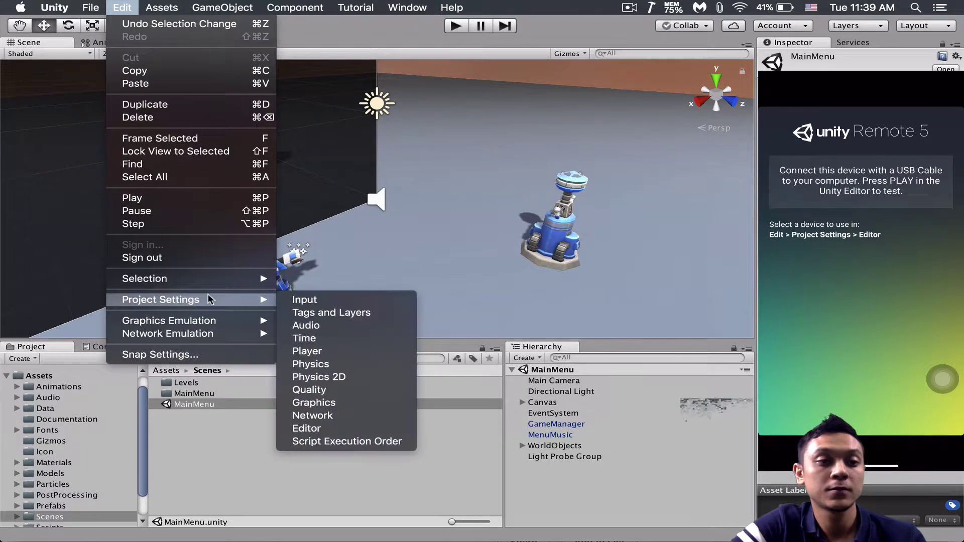
click(350, 426)
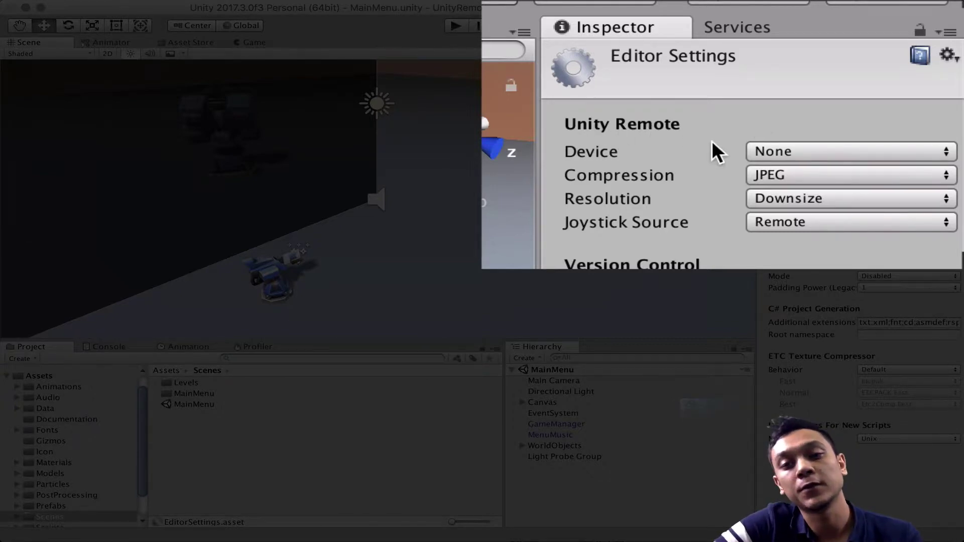
click(772, 147)
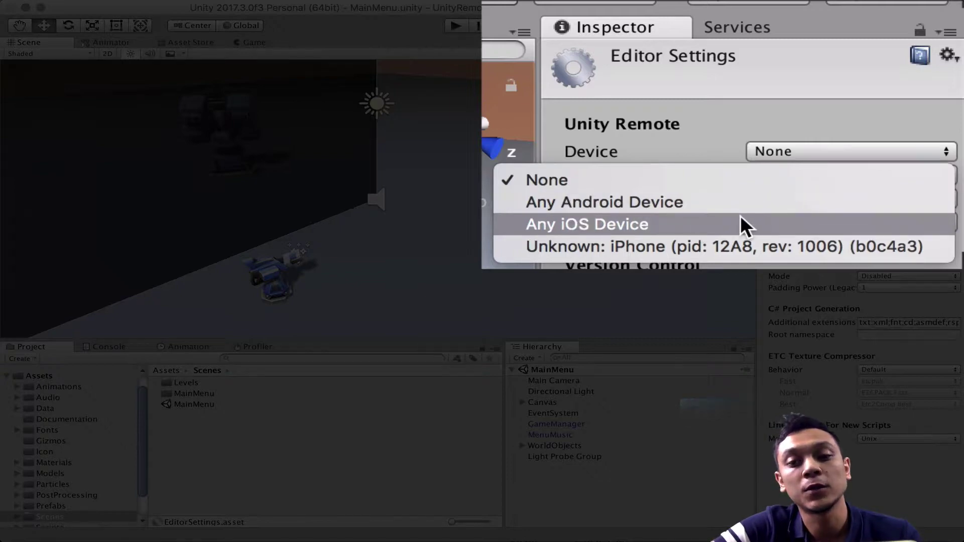
click(570, 224)
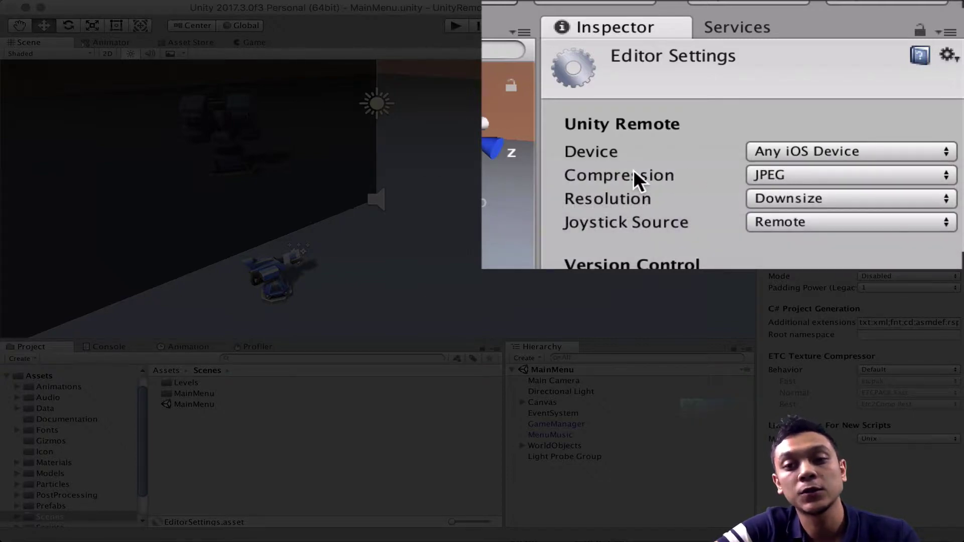
Step: Configure the Unity Remote settings with PNG compression, Normal resolution and Remote as the joystick source
click(758, 177)
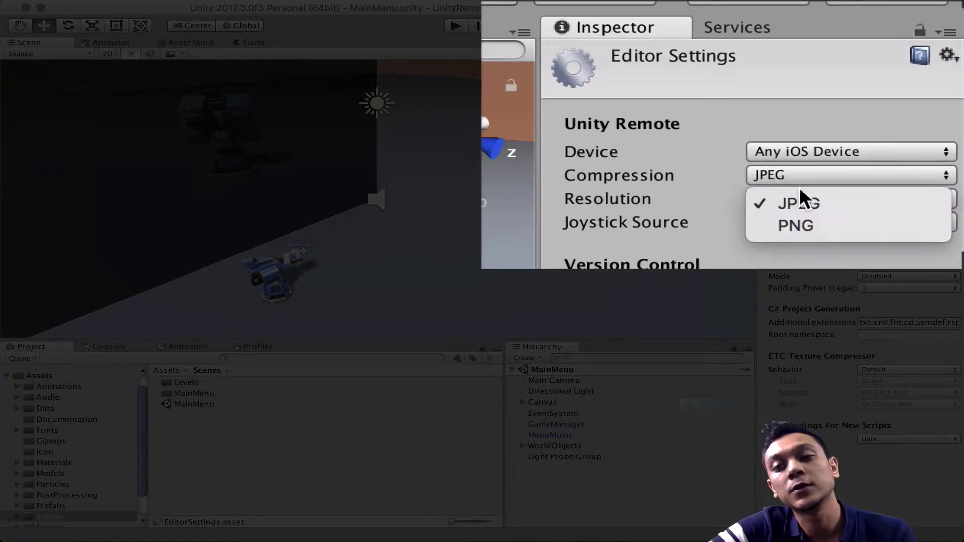
click(808, 227)
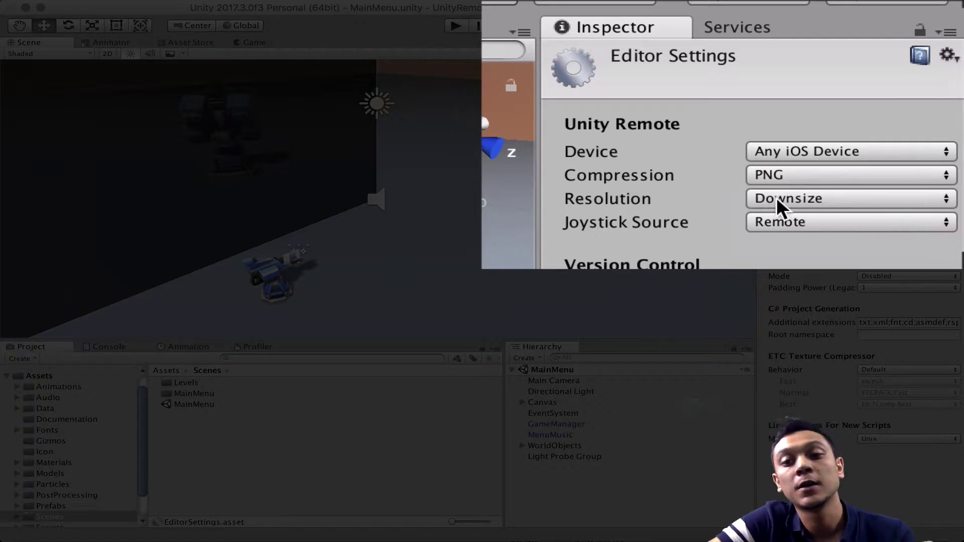
click(753, 197)
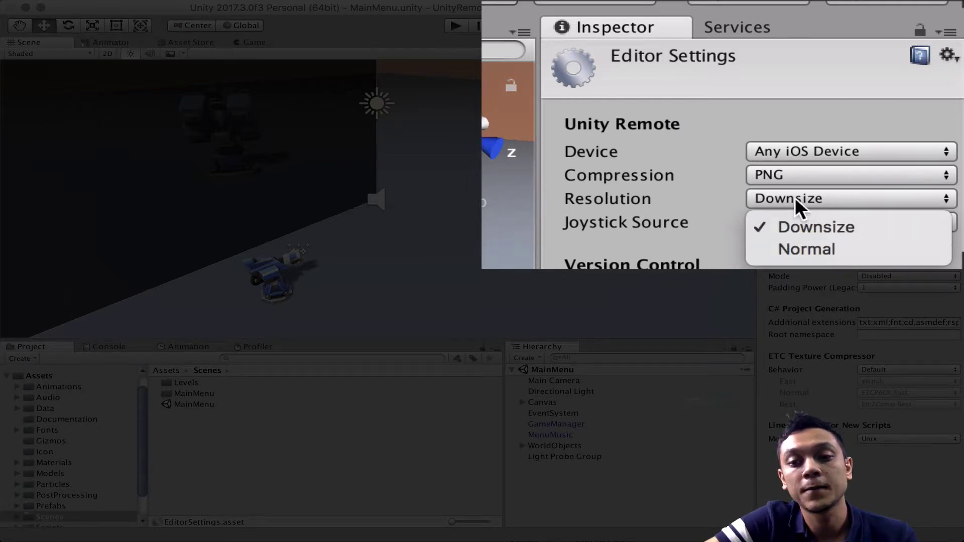
click(770, 193)
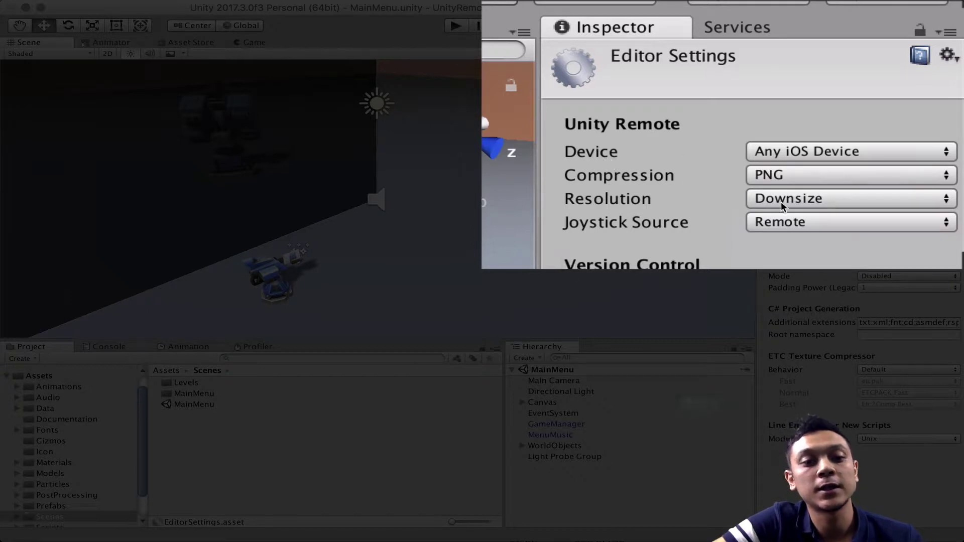
click(746, 199)
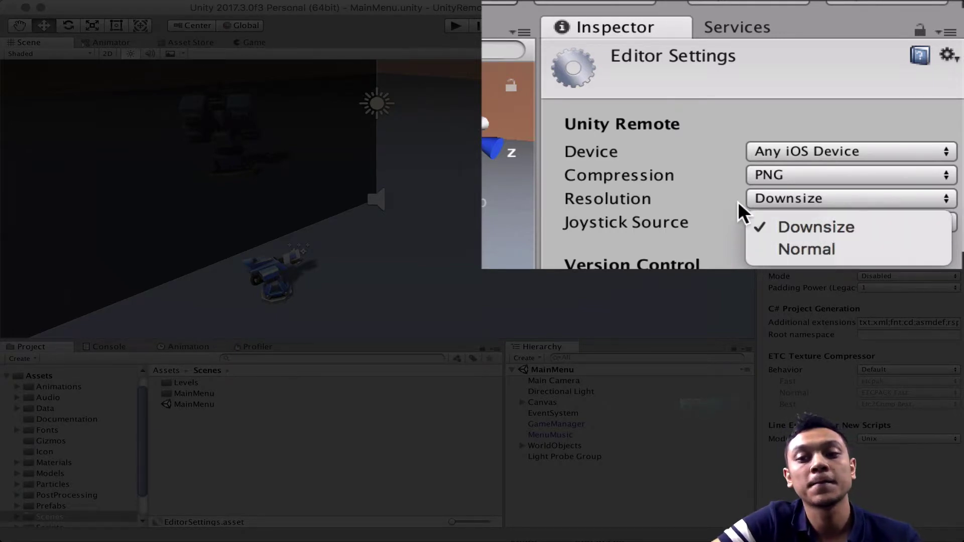
click(805, 251)
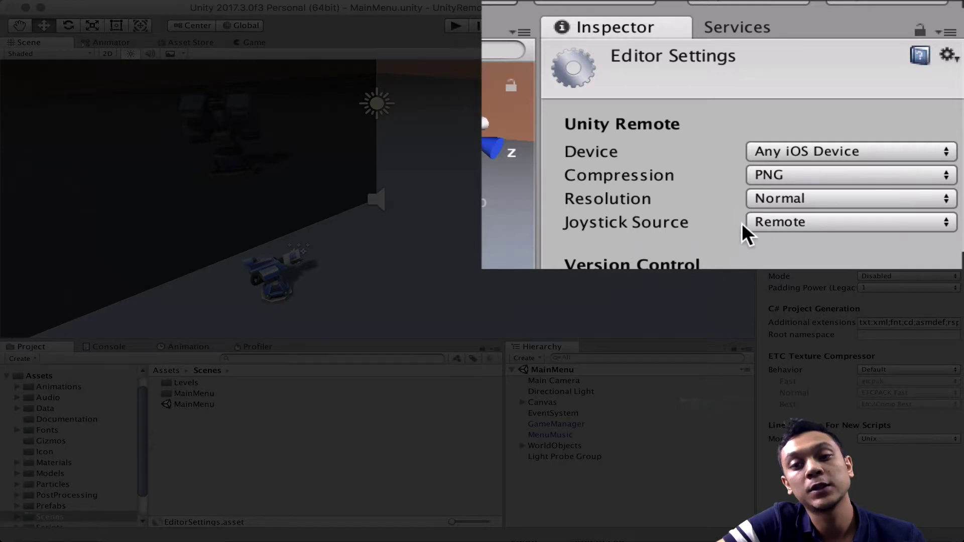
click(773, 222)
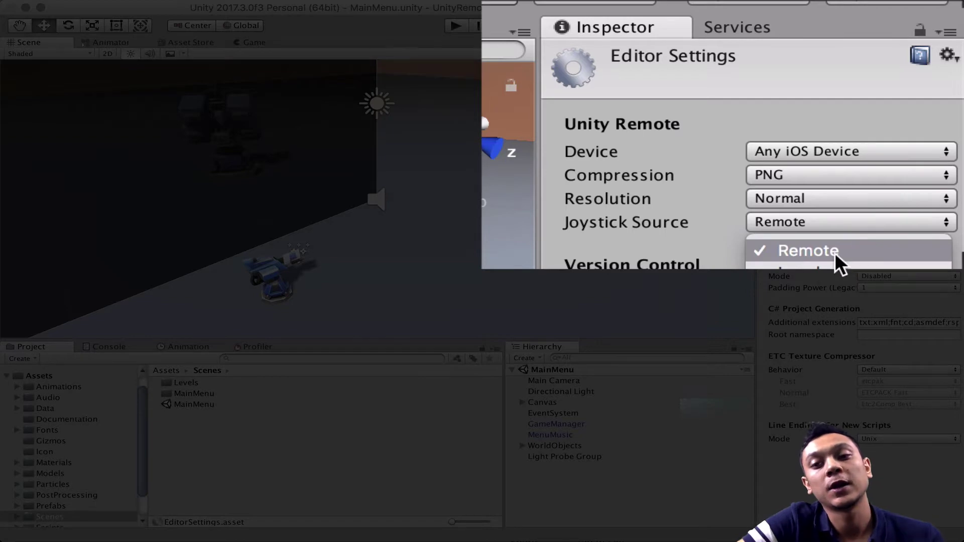
click(765, 250)
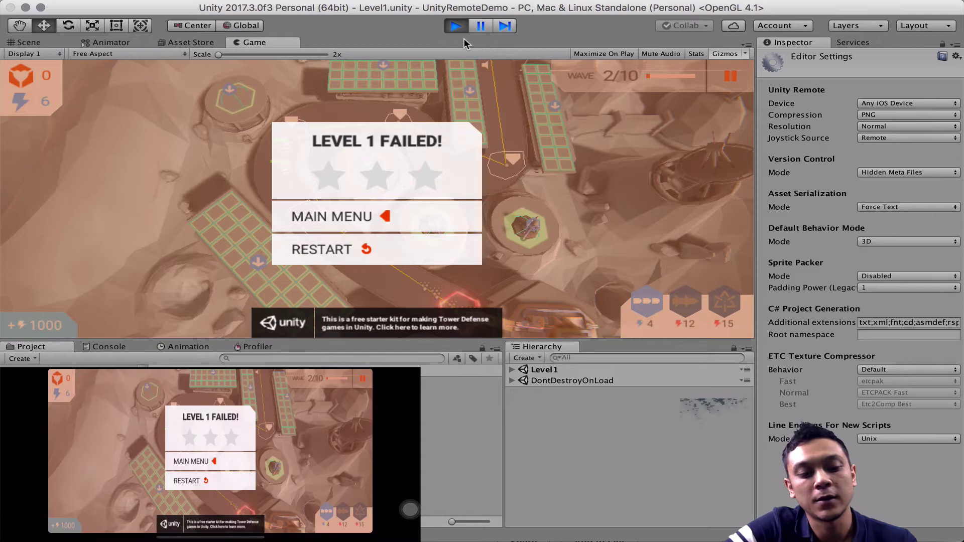
Step: Stop the Level1 play session in the editor to end the Unity Remote test
click(457, 25)
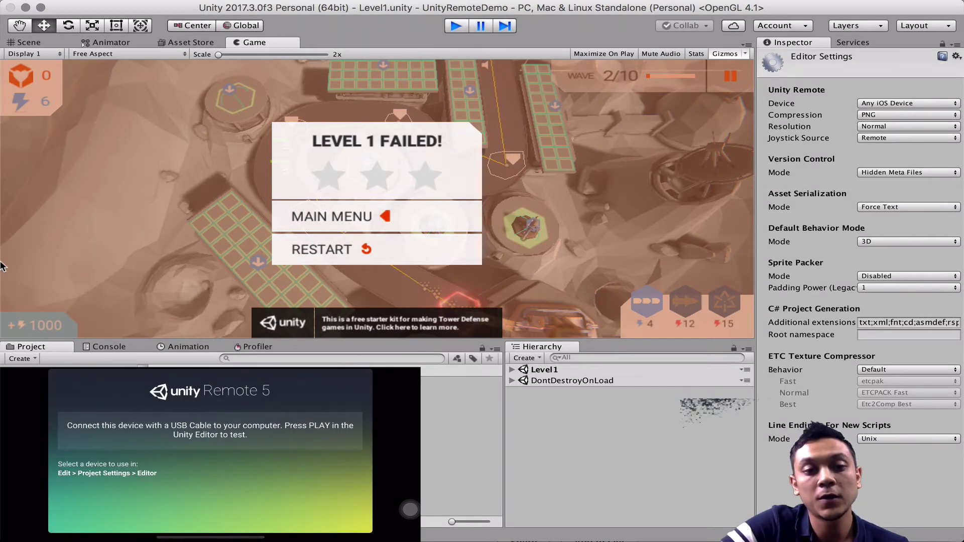